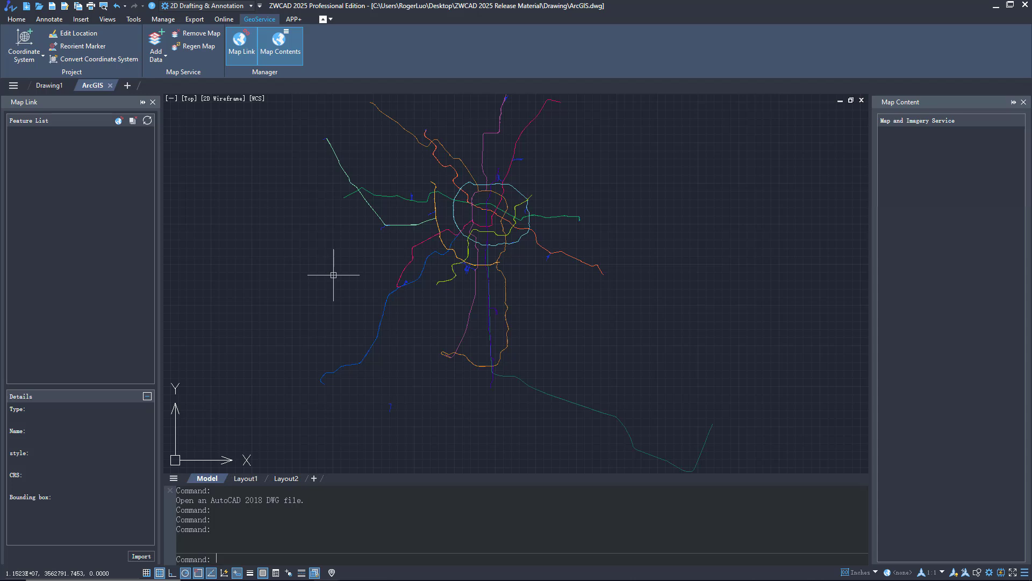
# Assign WGS 84 / Pseudo-Mercator (EPSG 3857) to the drawing, with Meters as the drawing unit
pyautogui.click(41, 69)
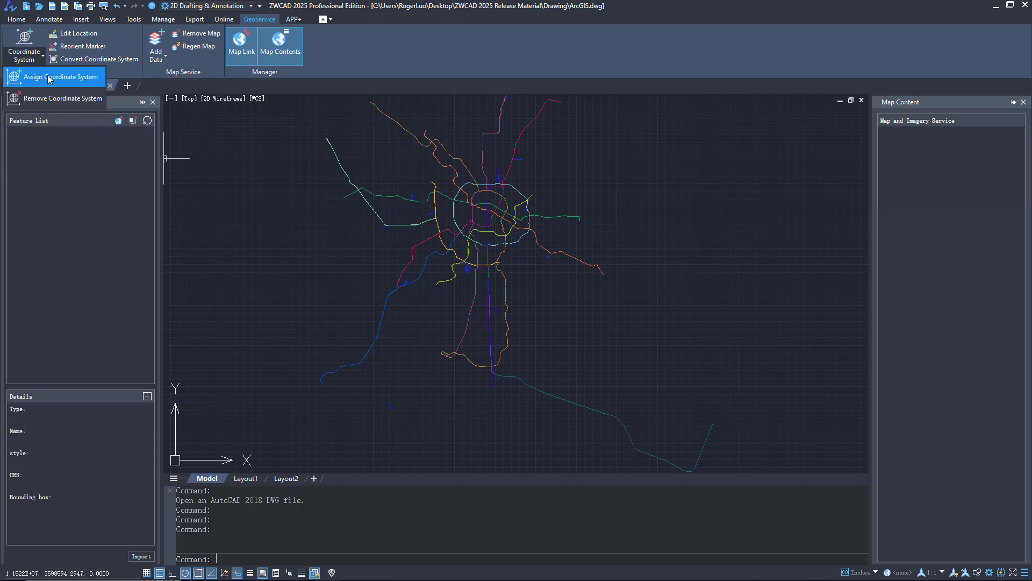
pyautogui.click(48, 78)
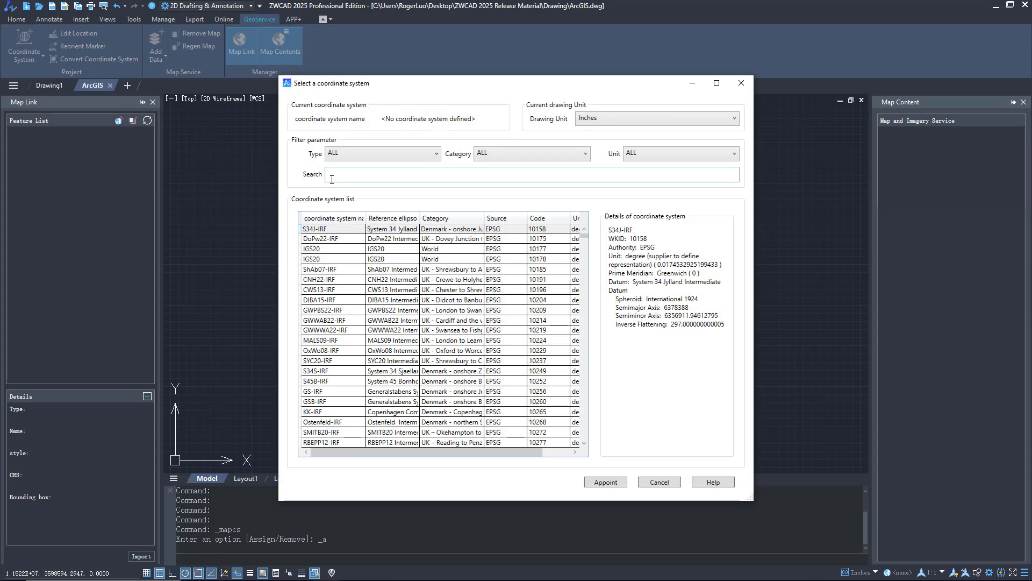
pyautogui.click(331, 179)
pyautogui.write('3857')
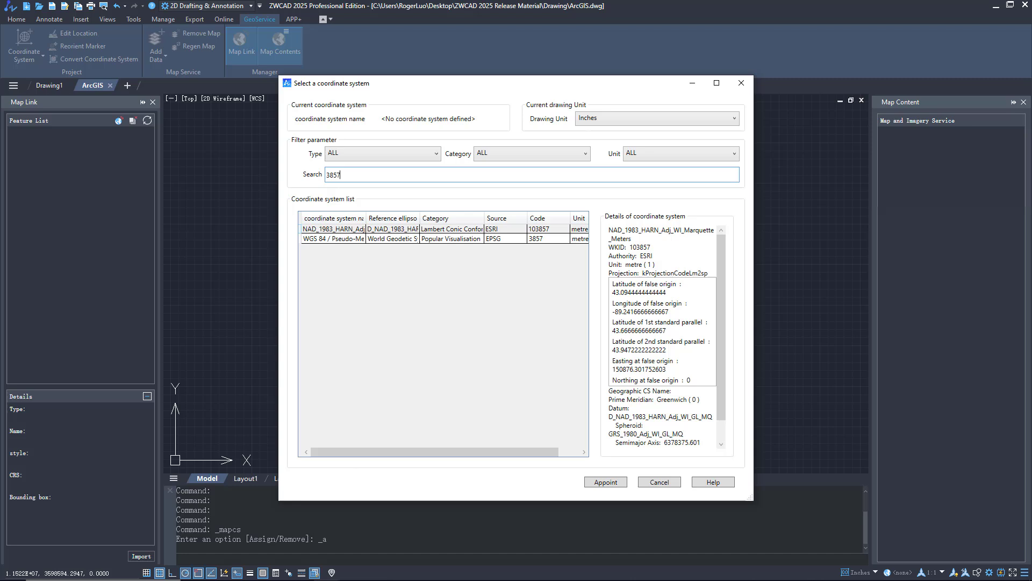
pyautogui.click(387, 240)
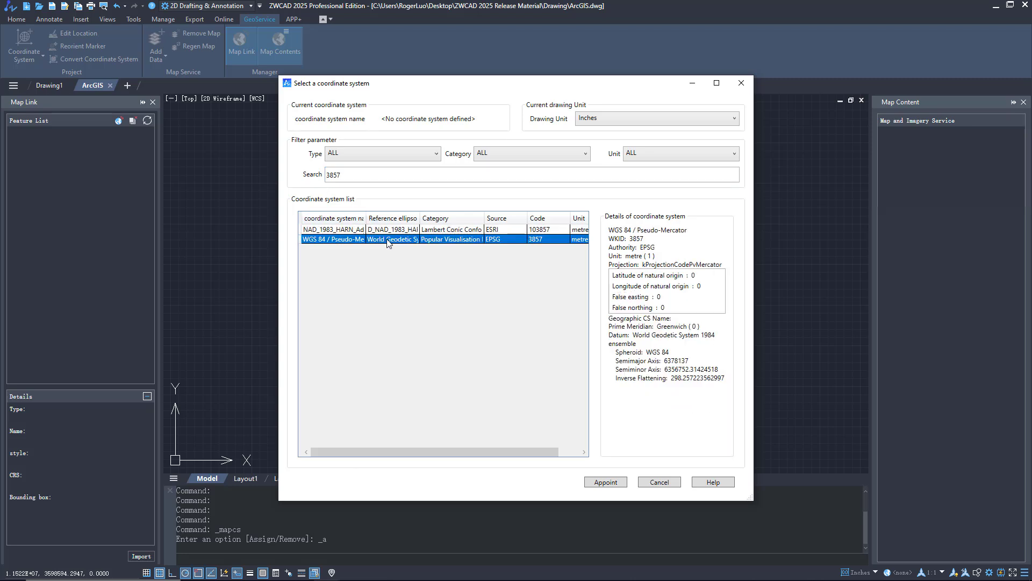
pyautogui.click(622, 121)
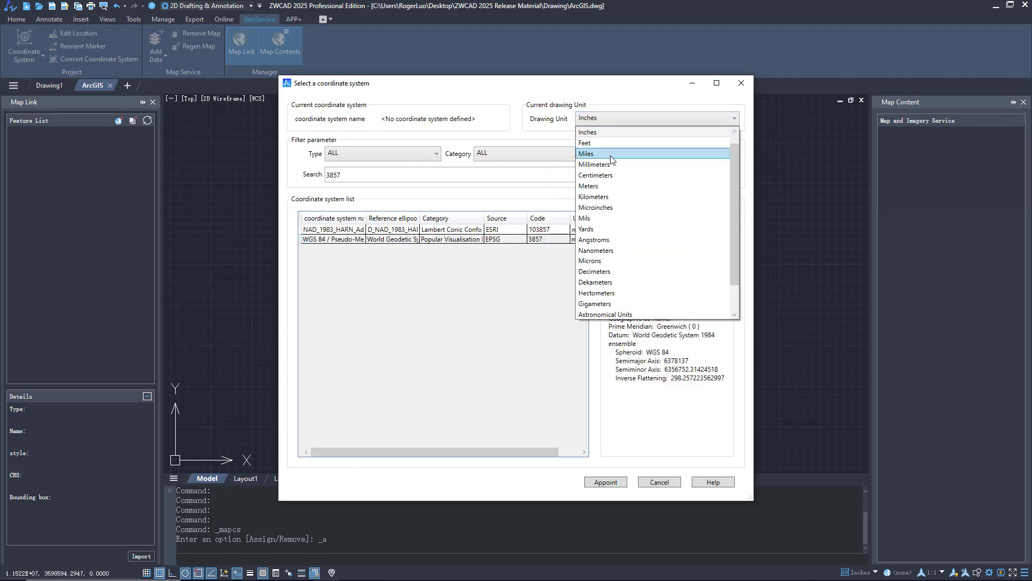
pyautogui.click(598, 186)
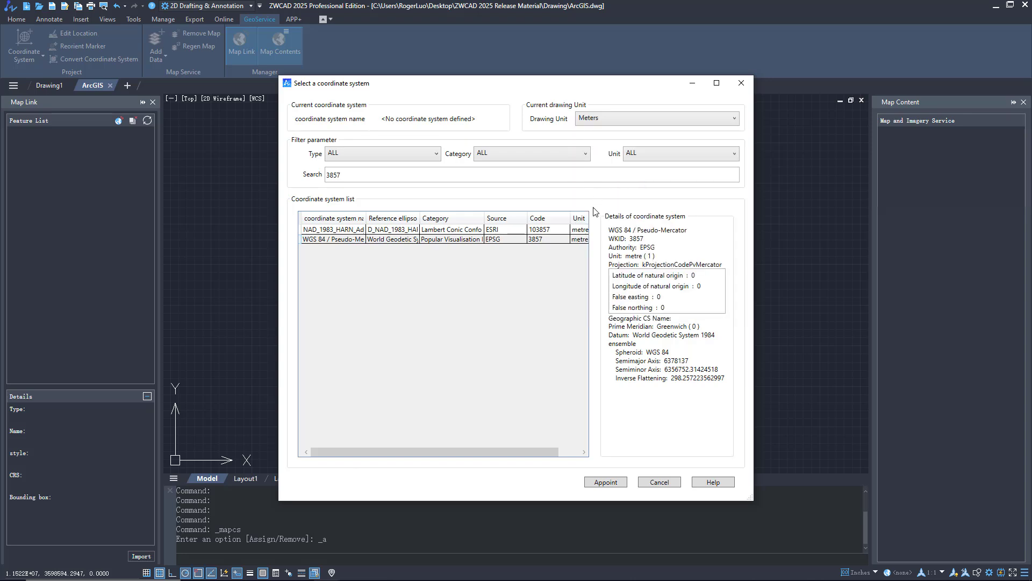
pyautogui.click(622, 484)
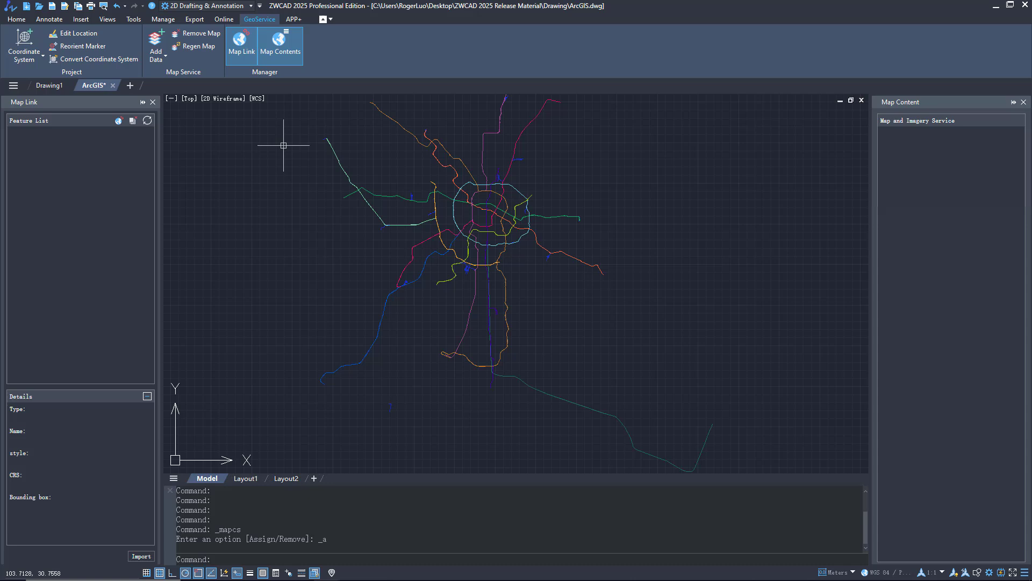
# Link the World_Imagery WMTS service from its pasted URL, replacing the default alias with Map1
pyautogui.click(165, 56)
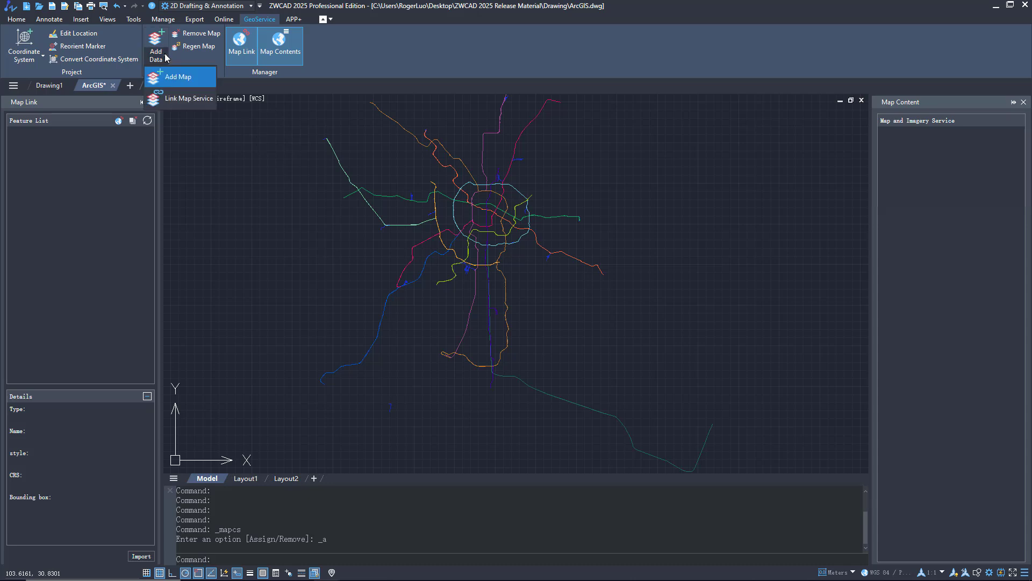
pyautogui.click(183, 99)
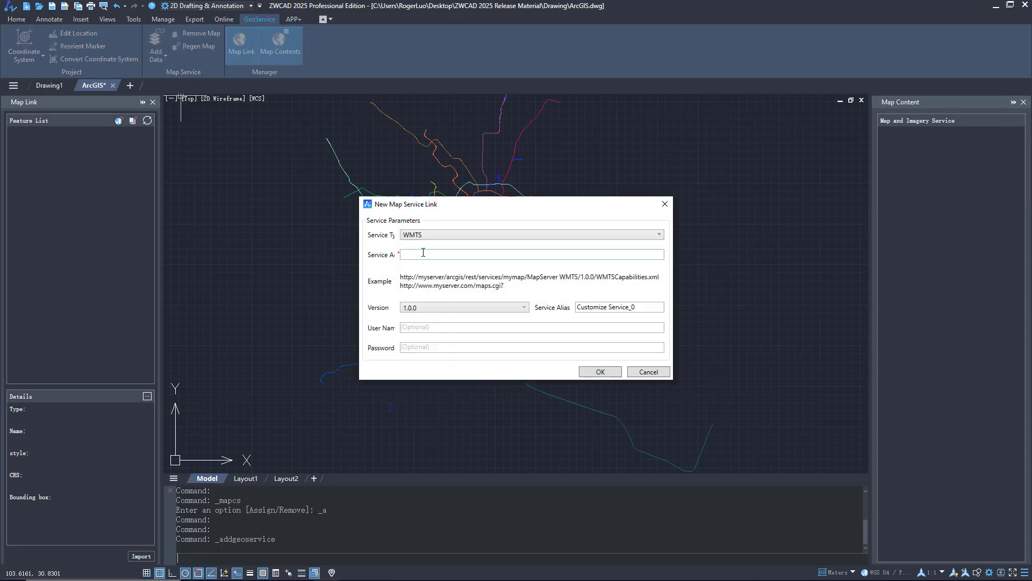
pyautogui.click(422, 252)
pyautogui.hotkey('ctrl', 'v')
pyautogui.click(640, 307)
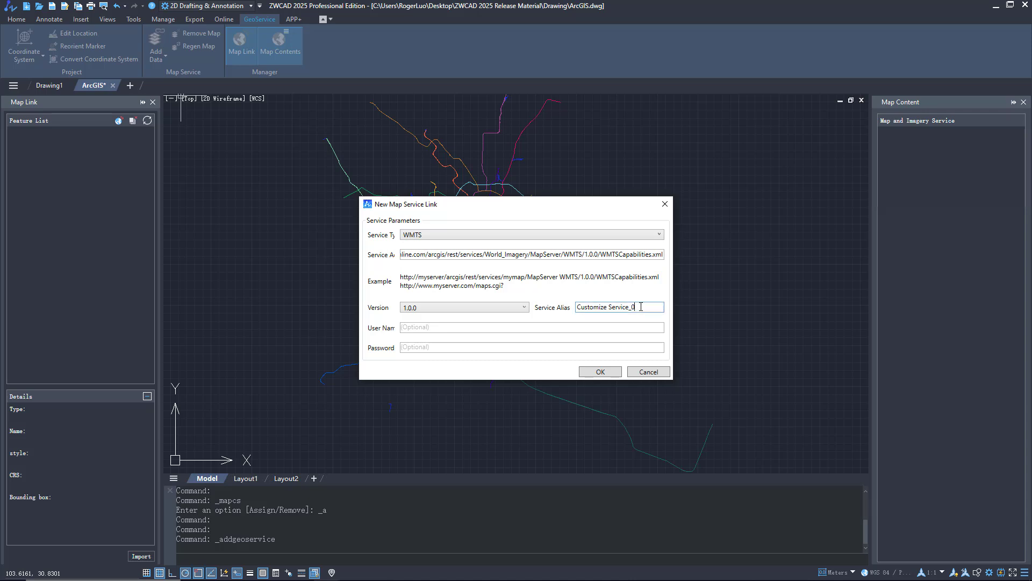
pyautogui.moveTo(641, 307); pyautogui.dragTo(551, 307)
pyautogui.write('Map1')
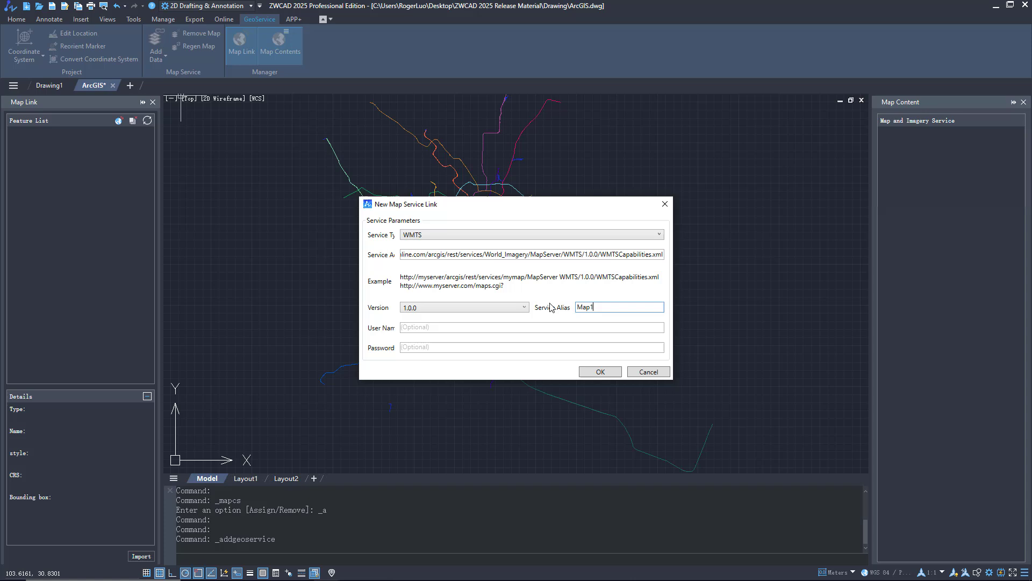
# Confirm the Map1 link, load World_Imagery, and pan onto the city centre
pyautogui.click(600, 371)
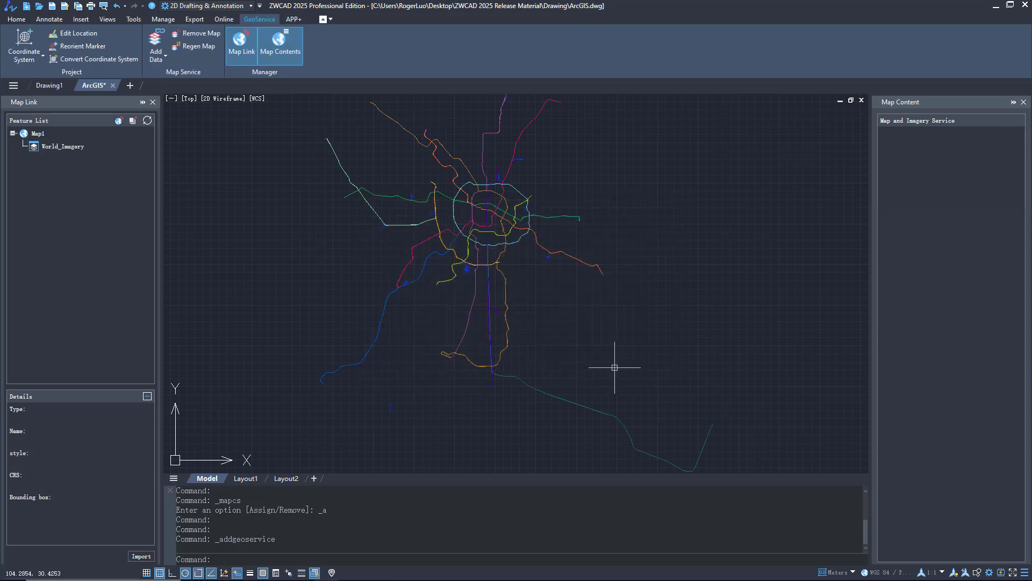
pyautogui.click(54, 151)
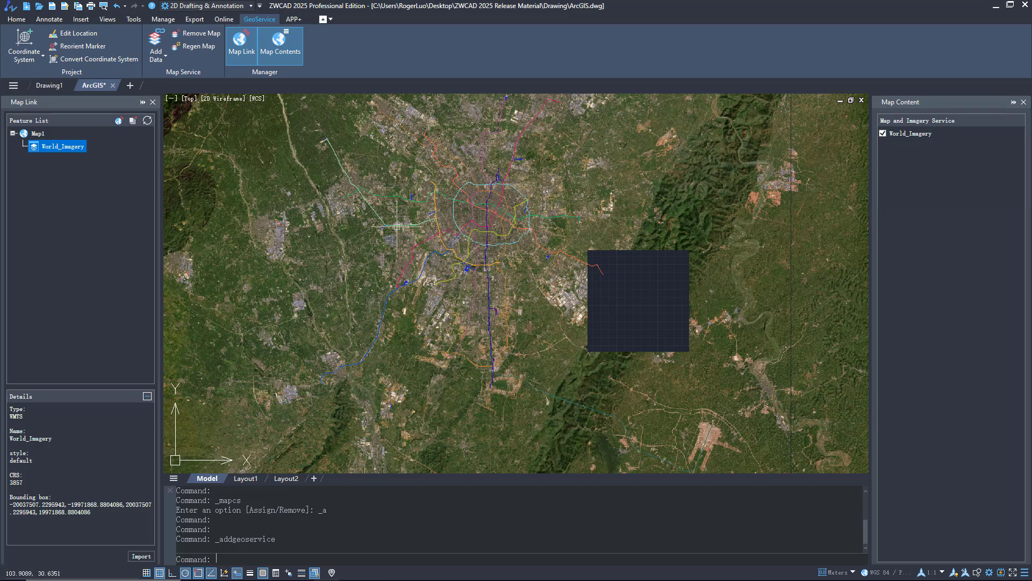
pyautogui.scroll(2, 476, 206)
pyautogui.scroll(2, 483, 224)
pyautogui.scroll(2, 585, 269)
pyautogui.scroll(2, 584, 269)
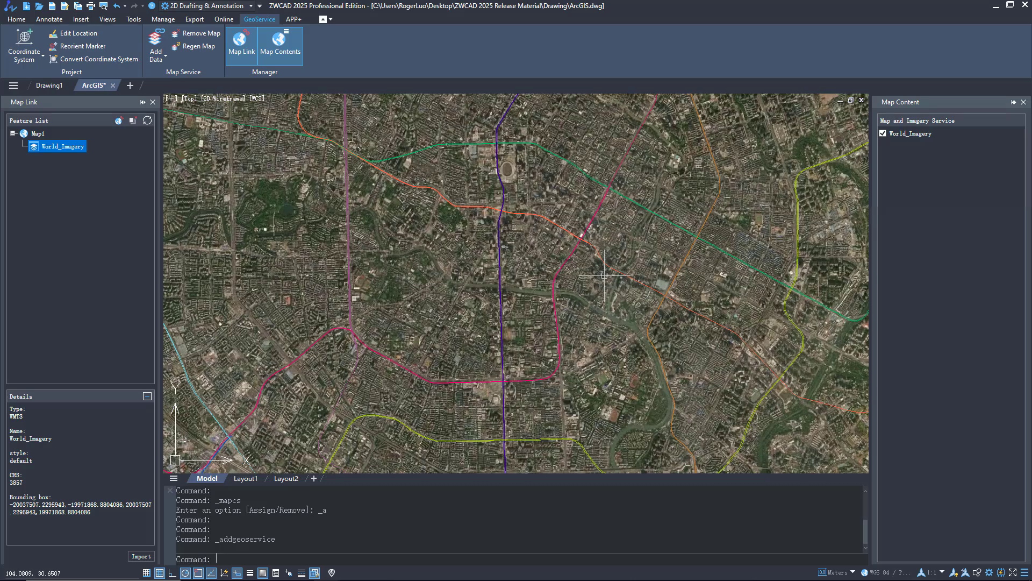
pyautogui.moveTo(604, 276); pyautogui.dragTo(654, 381, button='middle')
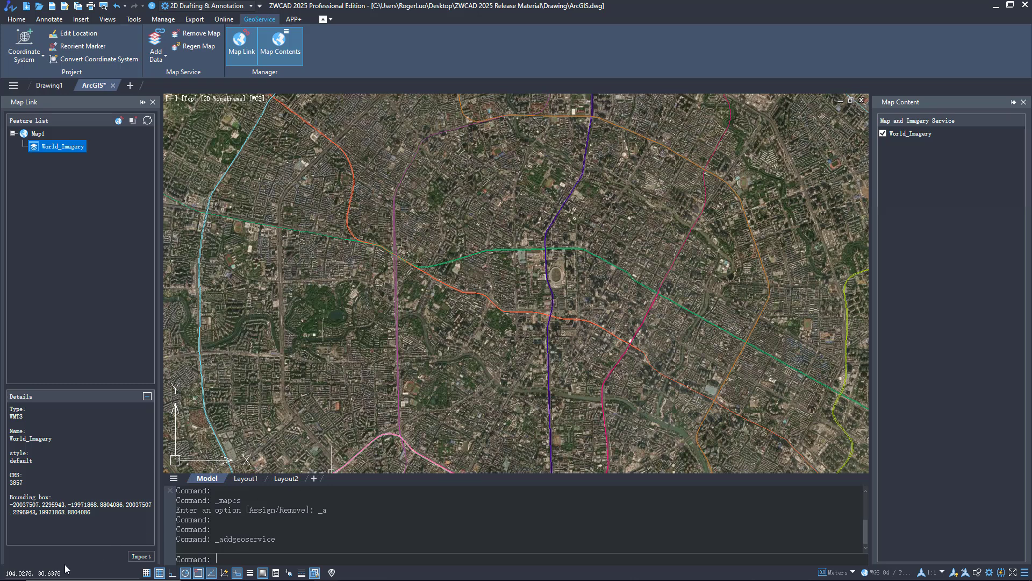
pyautogui.click(50, 575)
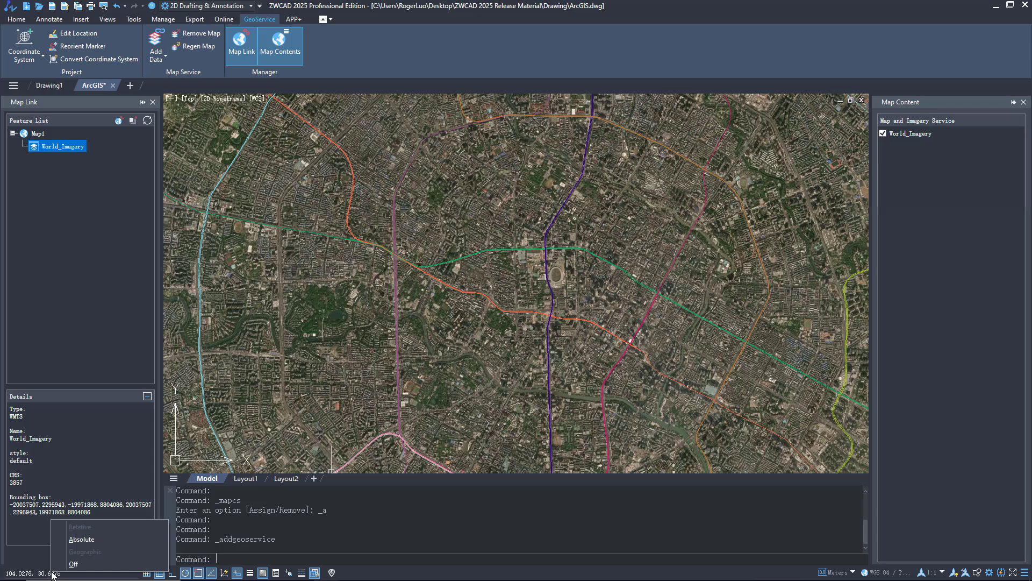
pyautogui.click(93, 543)
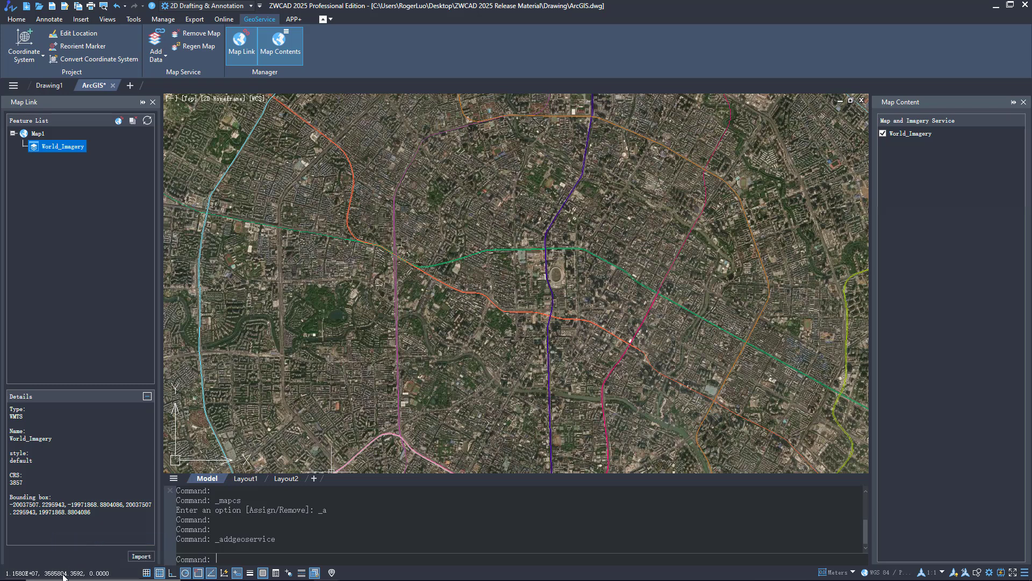
pyautogui.click(63, 574)
pyautogui.click(95, 554)
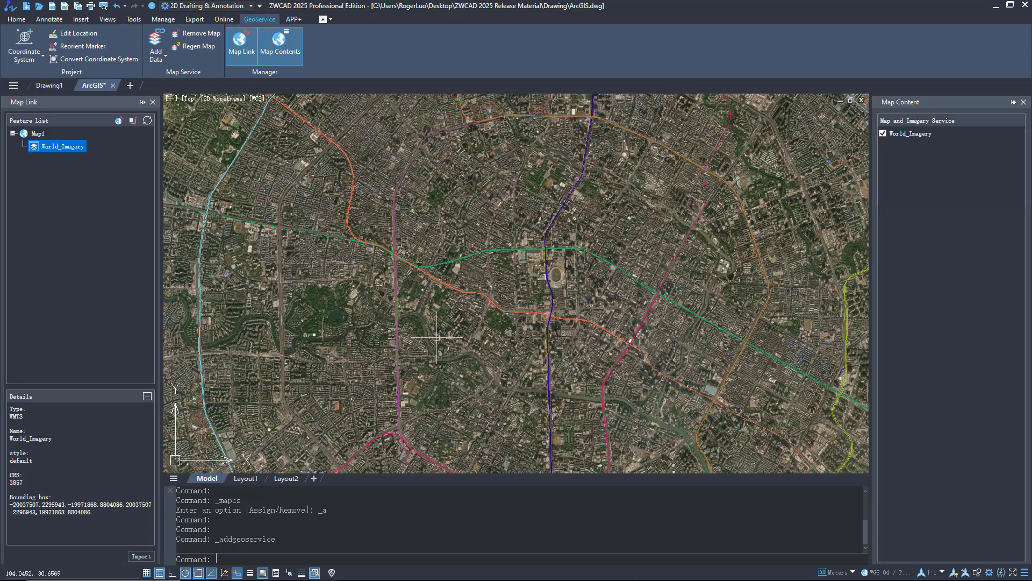
# Add the ready-made Image Map - Bing satellite map to the drawing
pyautogui.click(162, 60)
pyautogui.click(181, 76)
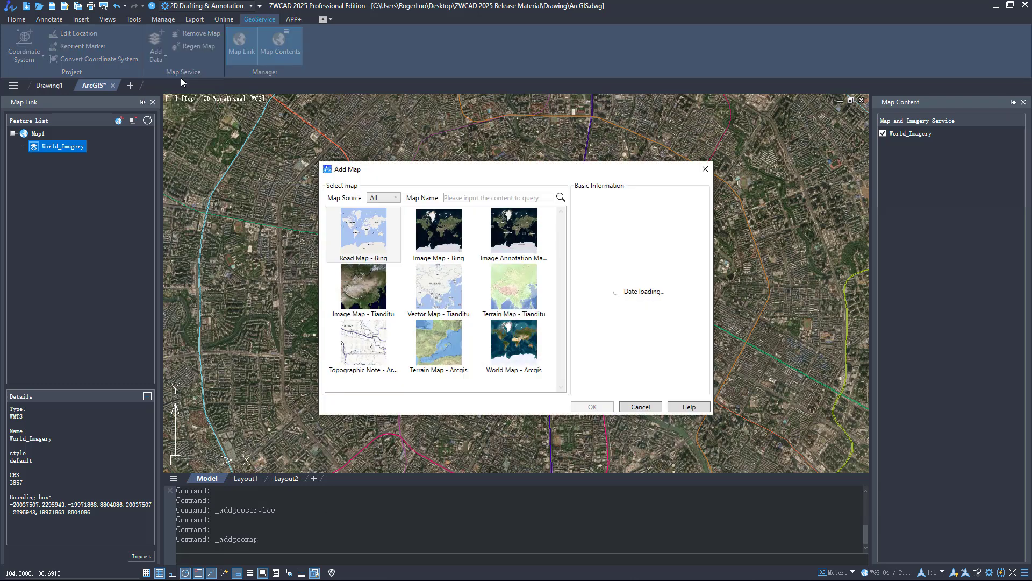
pyautogui.click(442, 237)
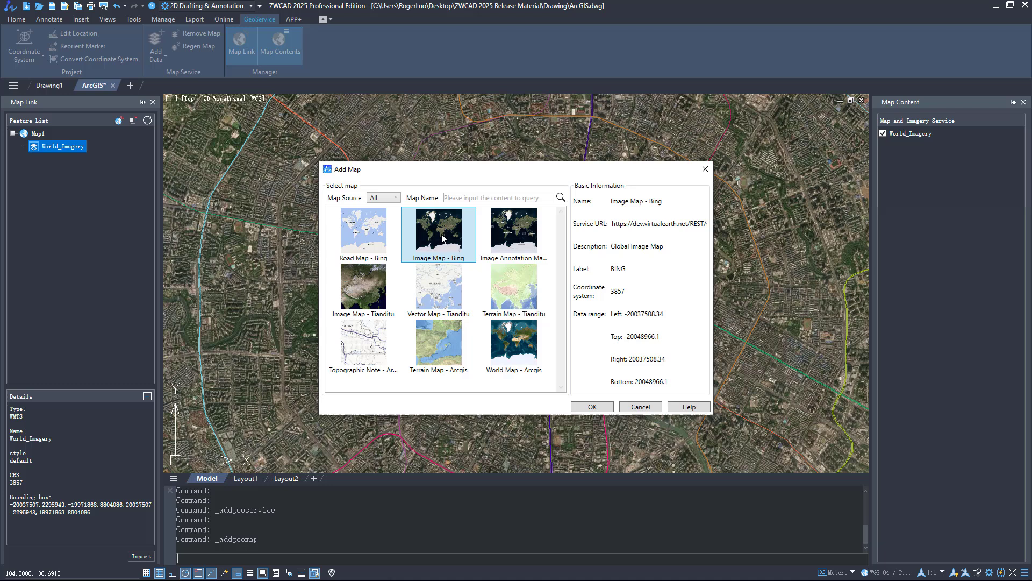
pyautogui.click(593, 406)
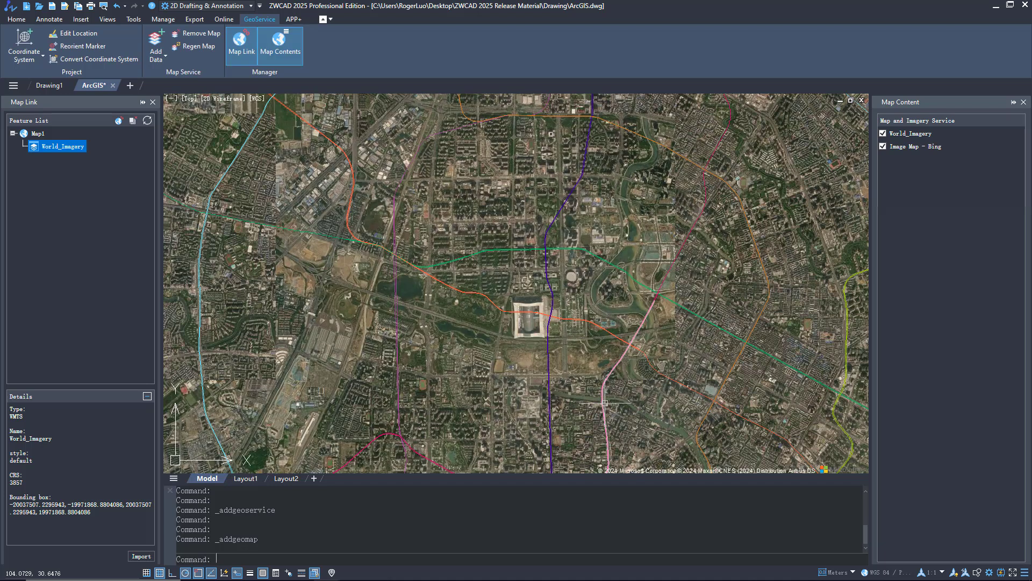
# Hide World_Imagery and pan the Bing map past the airport to a street intersection
pyautogui.click(884, 134)
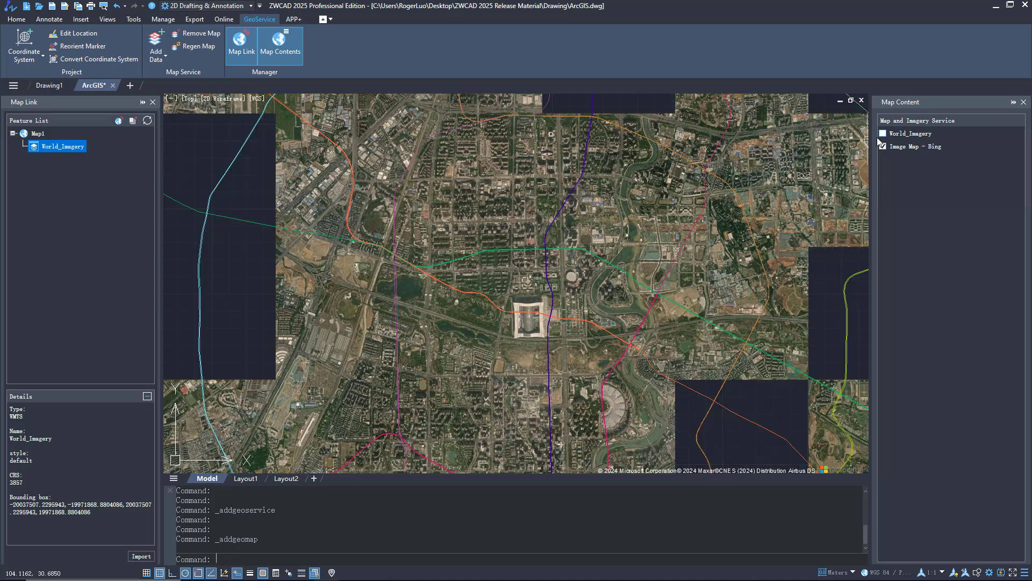
pyautogui.scroll(-3, 624, 311)
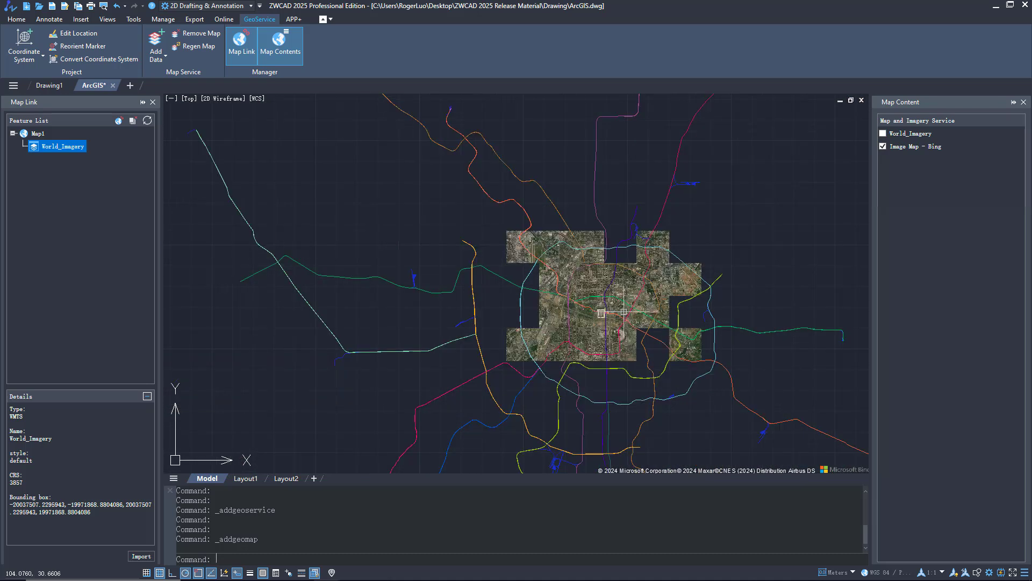
pyautogui.scroll(-2, 624, 311)
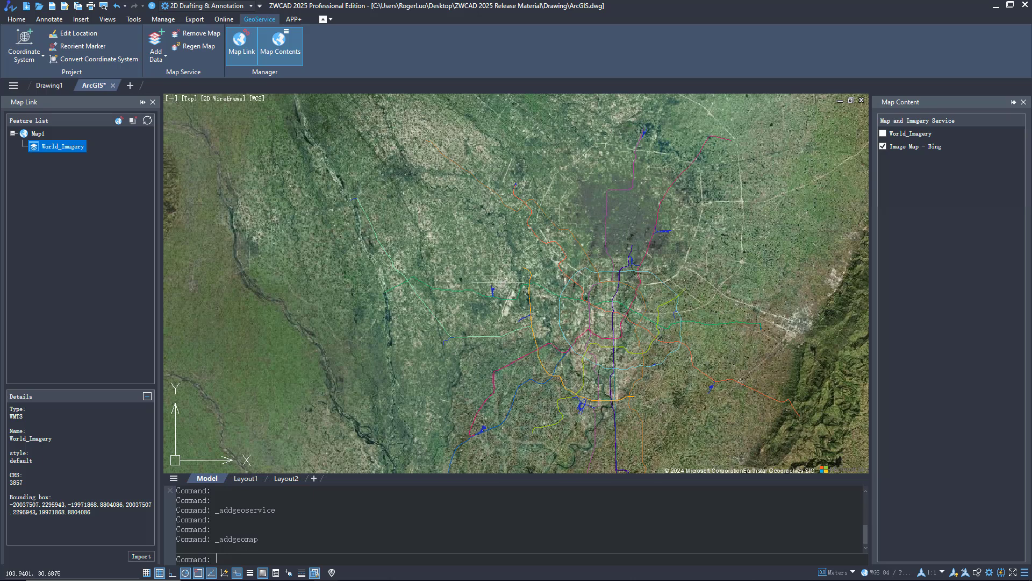
pyautogui.scroll(2, 497, 281)
pyautogui.scroll(2, 498, 282)
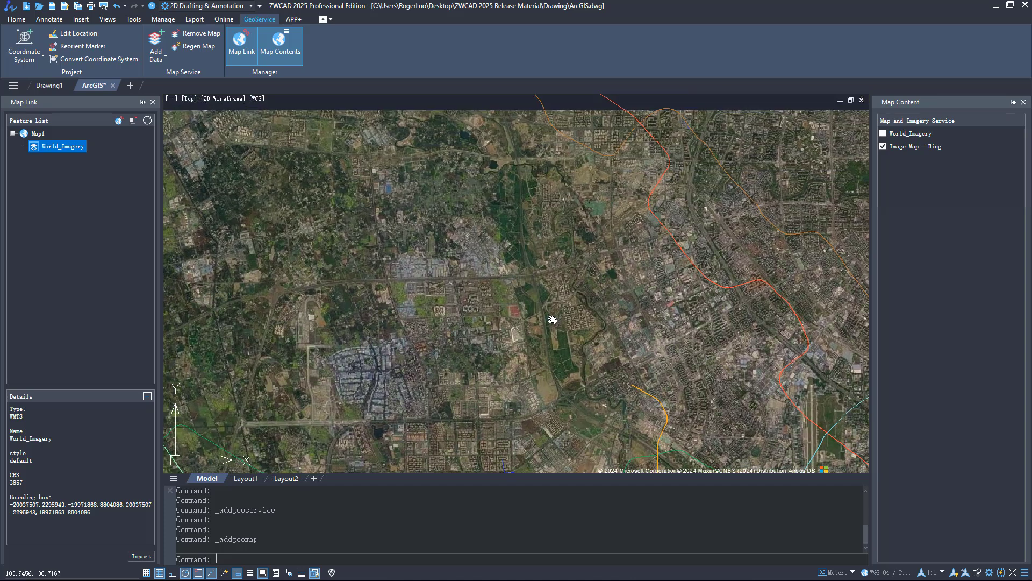
pyautogui.moveTo(519, 155); pyautogui.dragTo(602, 229, button='middle')
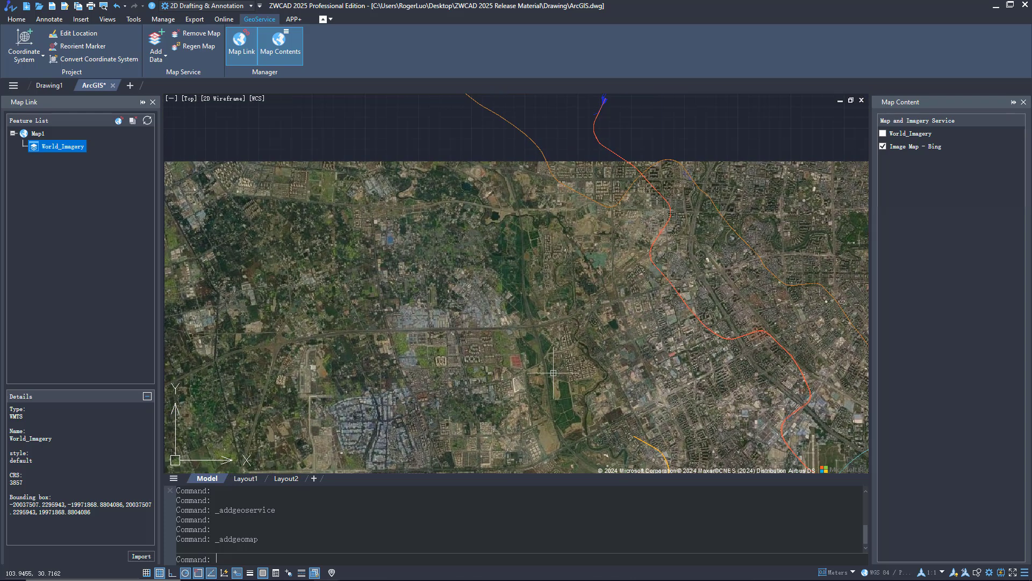
pyautogui.moveTo(605, 161); pyautogui.dragTo(553, 288, button='middle')
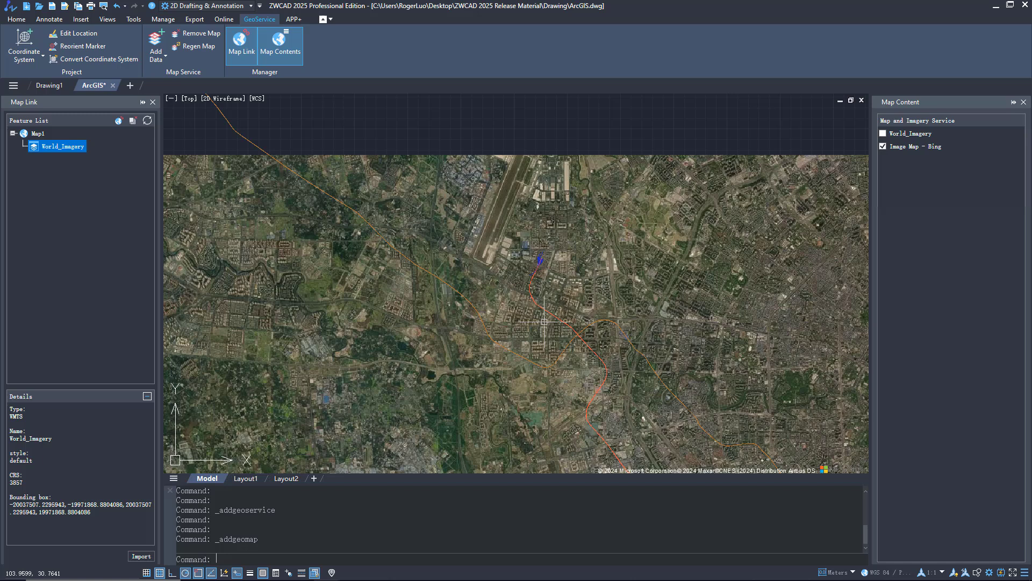
pyautogui.moveTo(310, 251); pyautogui.dragTo(622, 301, button='middle')
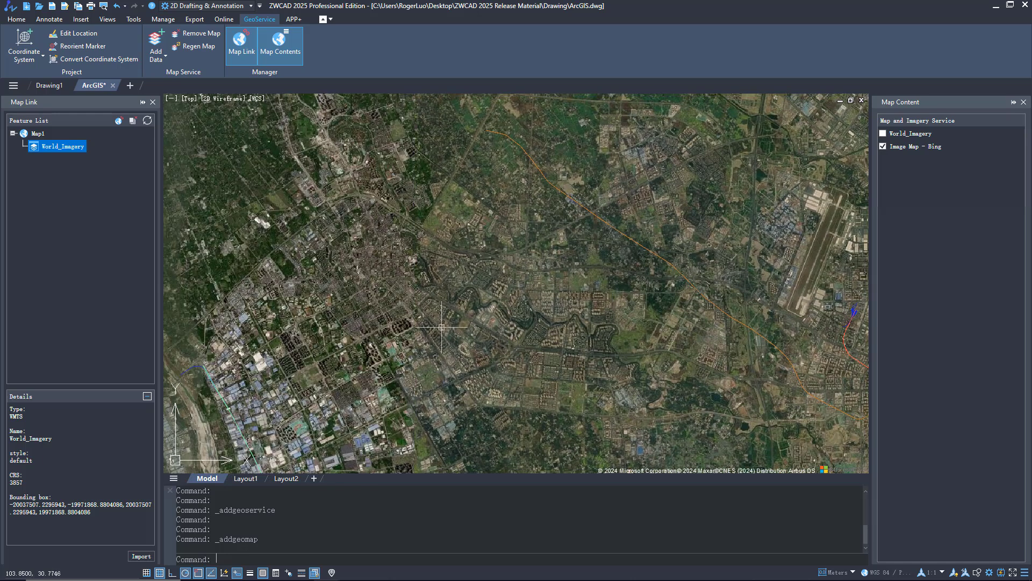
pyautogui.scroll(5, 414, 314)
pyautogui.moveTo(415, 315); pyautogui.dragTo(515, 304, button='middle')
pyautogui.scroll(3, 486, 279)
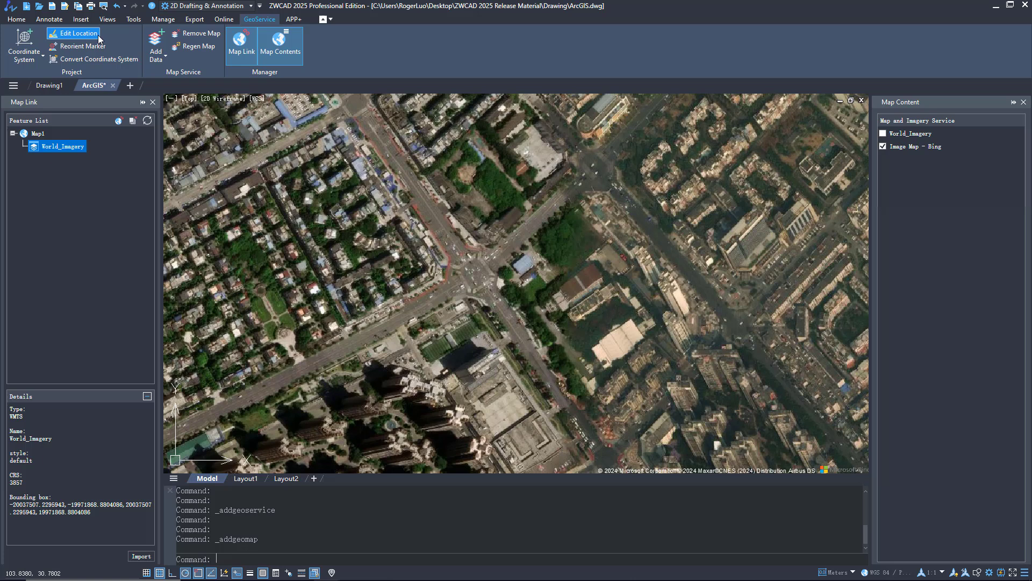
# Edit the map location to longitude 103.8420 and latitude 30.7778
pyautogui.click(74, 35)
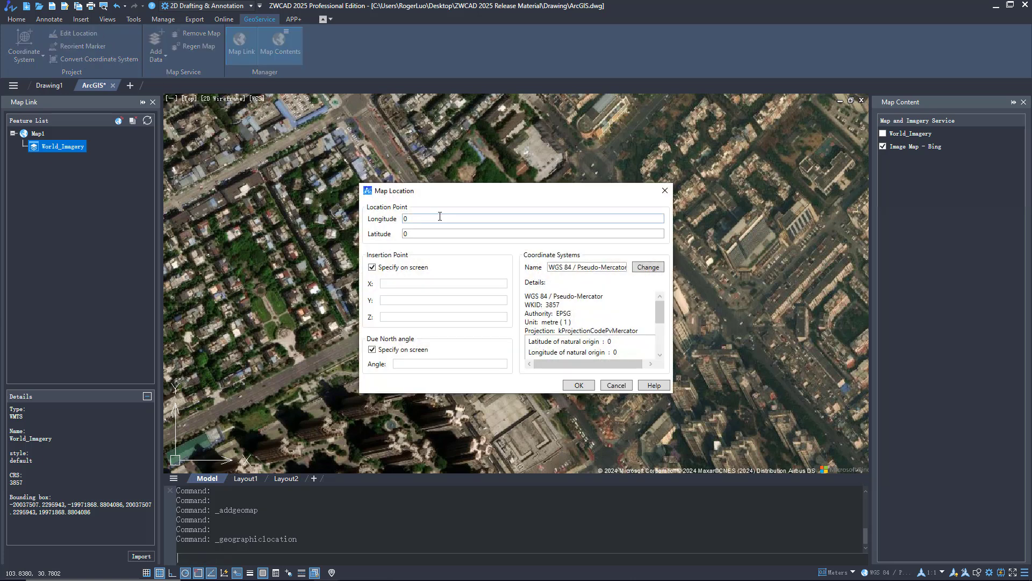
pyautogui.doubleClick(440, 216)
pyautogui.write('103.8420')
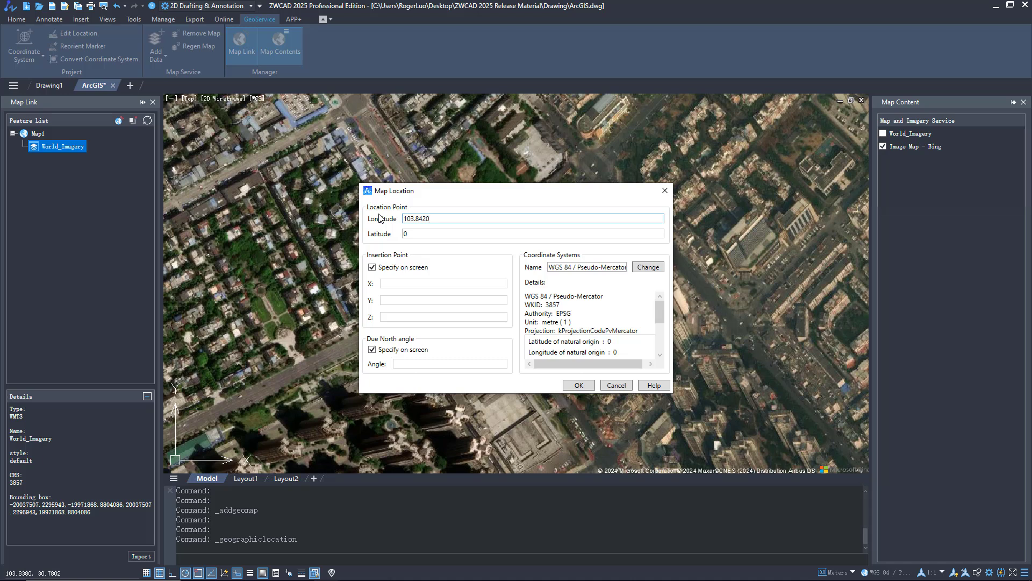
pyautogui.press('Tab')
pyautogui.write('30.7778')
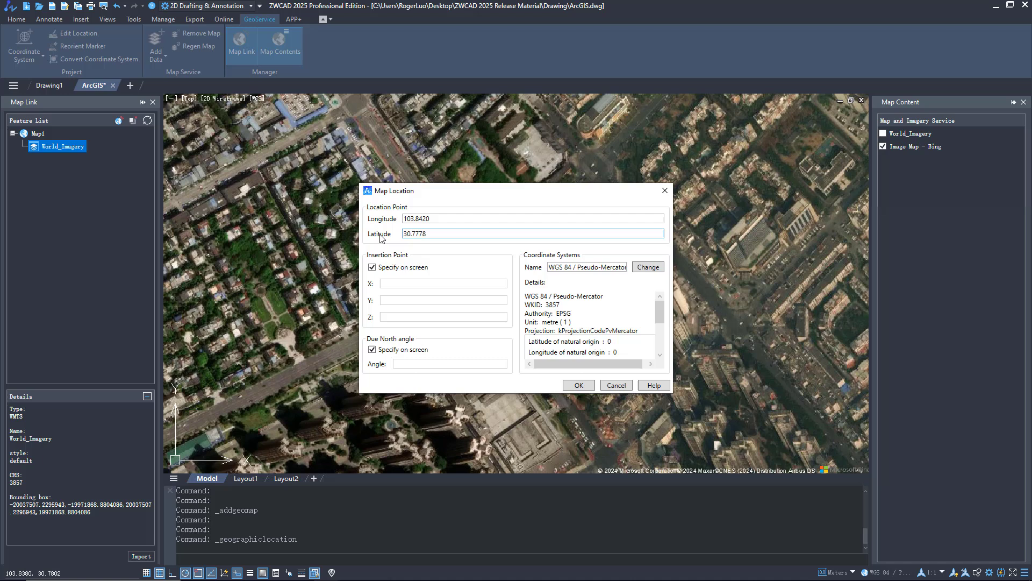
# Place the location point on the line intersection with a 90° north angle
pyautogui.click(580, 386)
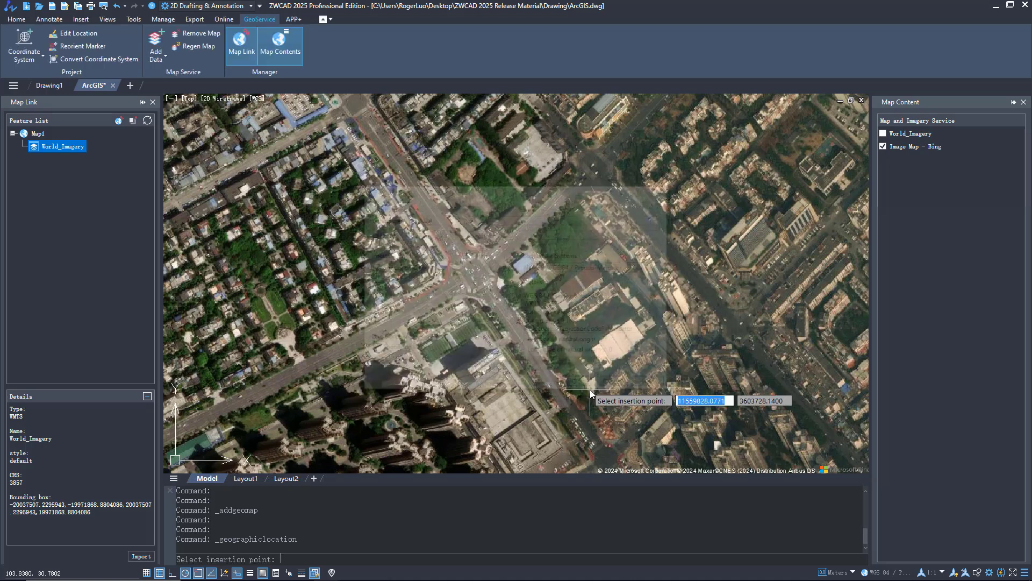
pyautogui.scroll(-8, 586, 374)
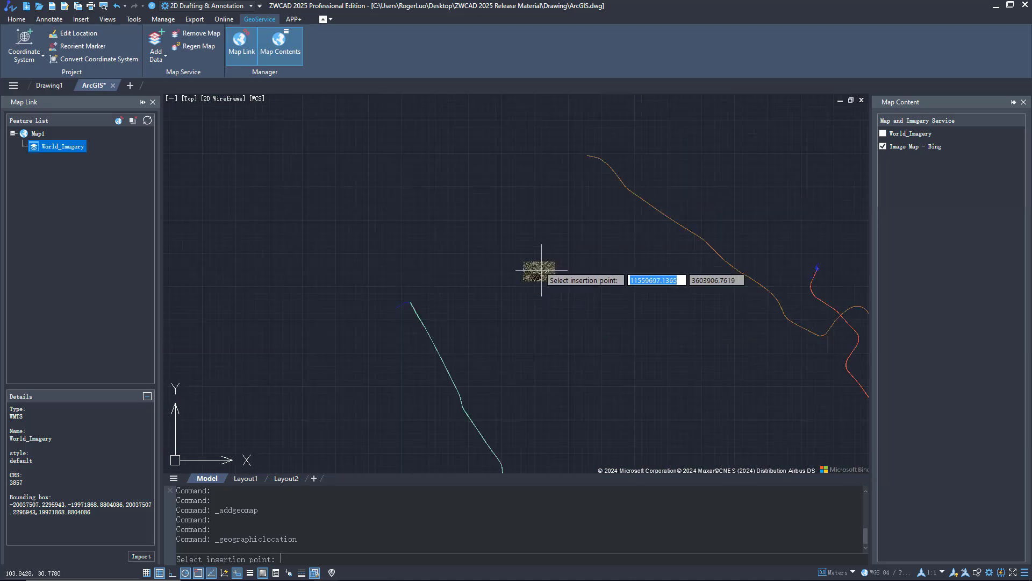
pyautogui.scroll(5, 553, 331)
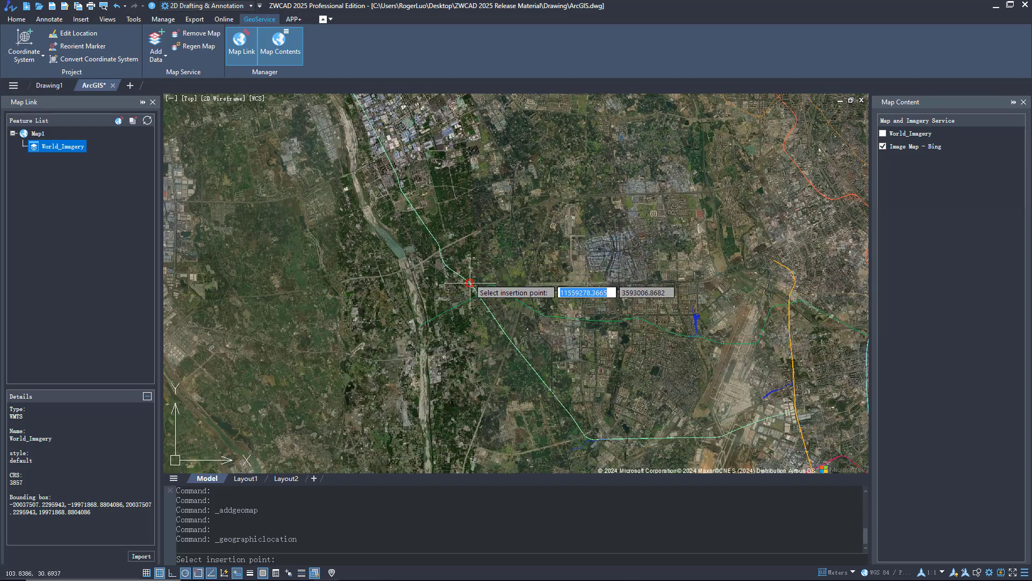
pyautogui.scroll(2, 476, 305)
pyautogui.scroll(2, 475, 305)
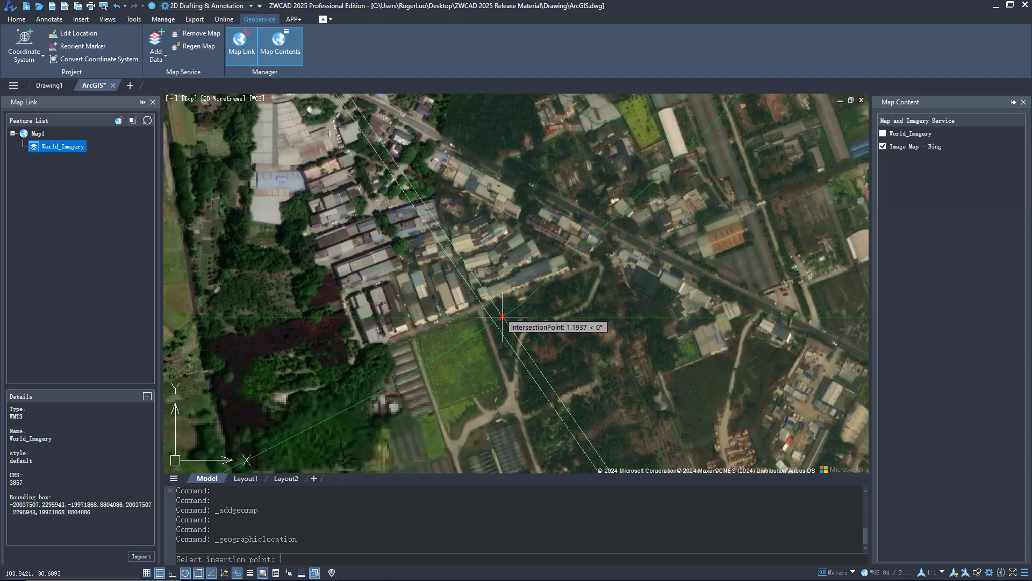
pyautogui.click(503, 317)
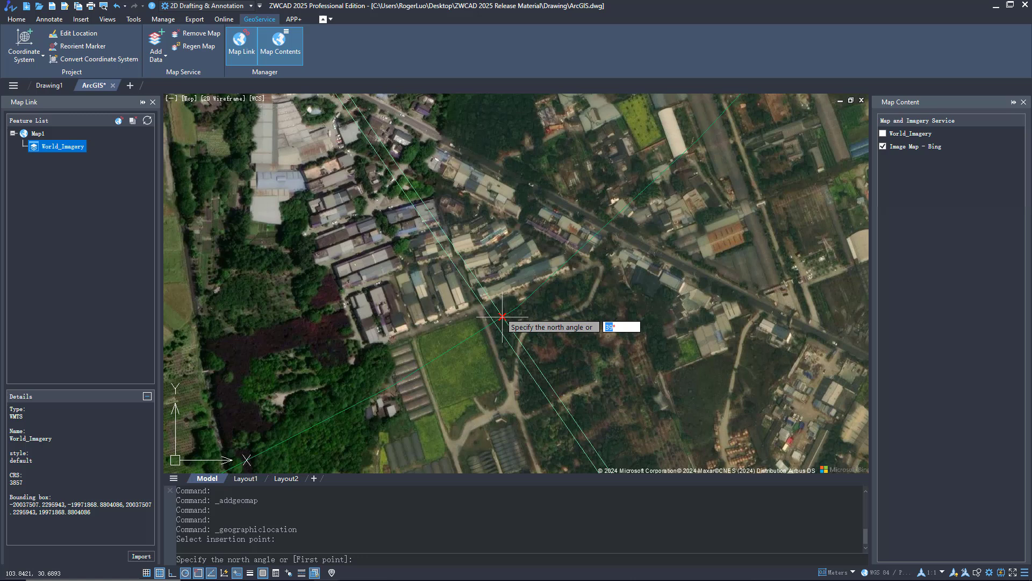
pyautogui.write('90')
pyautogui.press('Return')
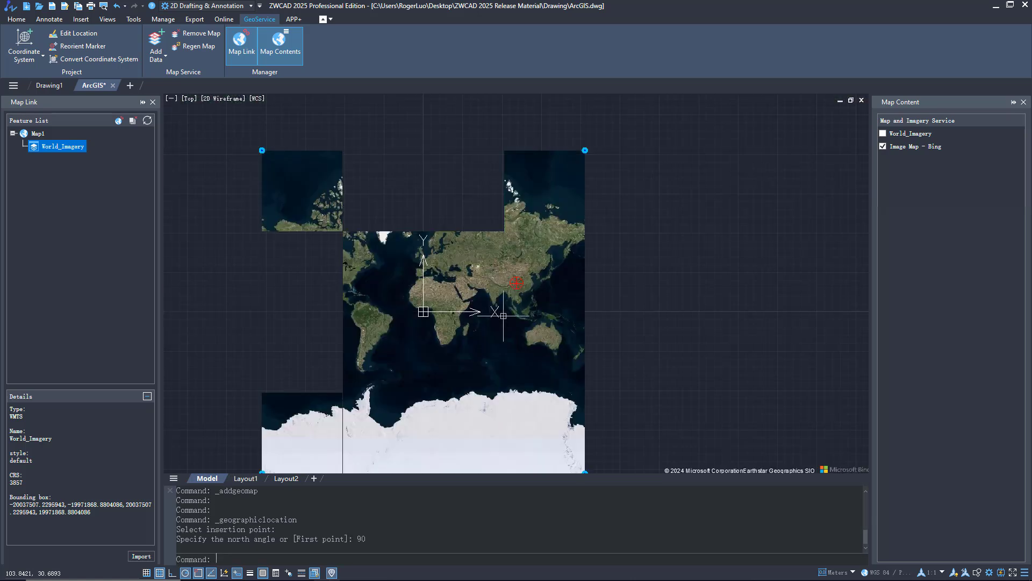
# Zoom to extents to show the full metro network over the satellite imagery
pyautogui.middleClick(504, 315)
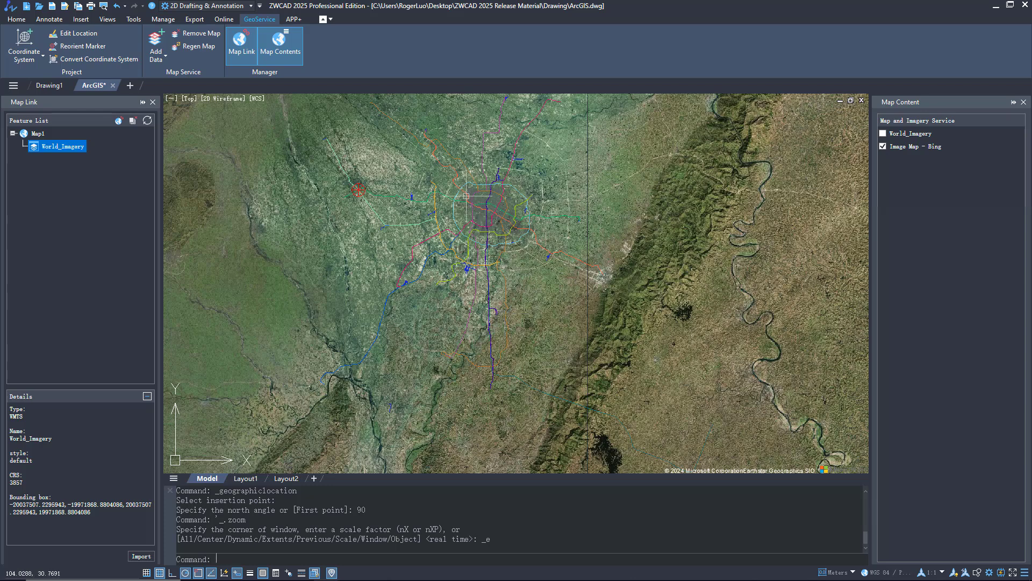
pyautogui.scroll(2, 466, 195)
pyautogui.scroll(3, 466, 194)
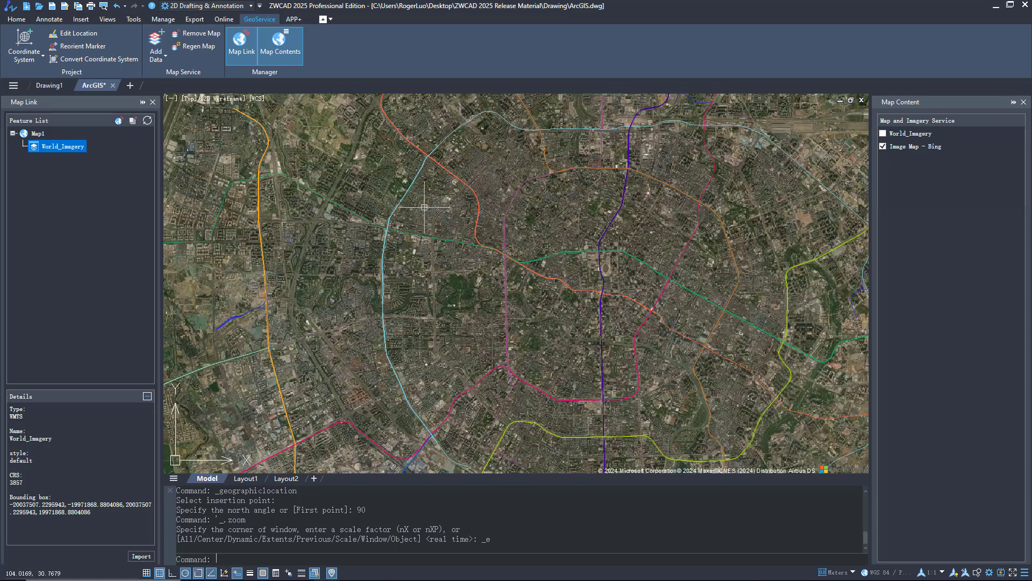
pyautogui.scroll(3, 396, 225)
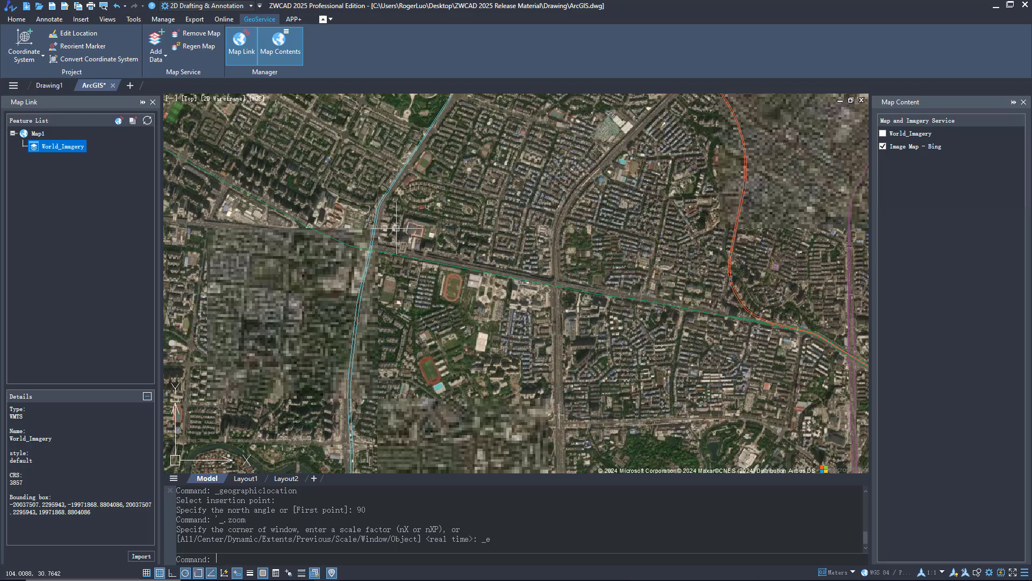
pyautogui.scroll(-2, 323, 233)
pyautogui.scroll(-2, 323, 233)
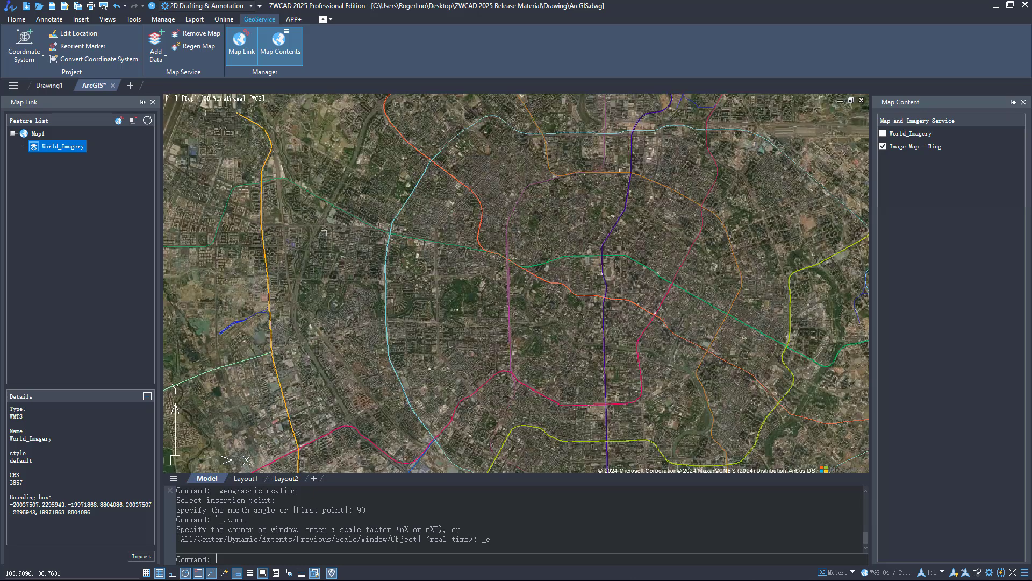
pyautogui.scroll(3, 290, 239)
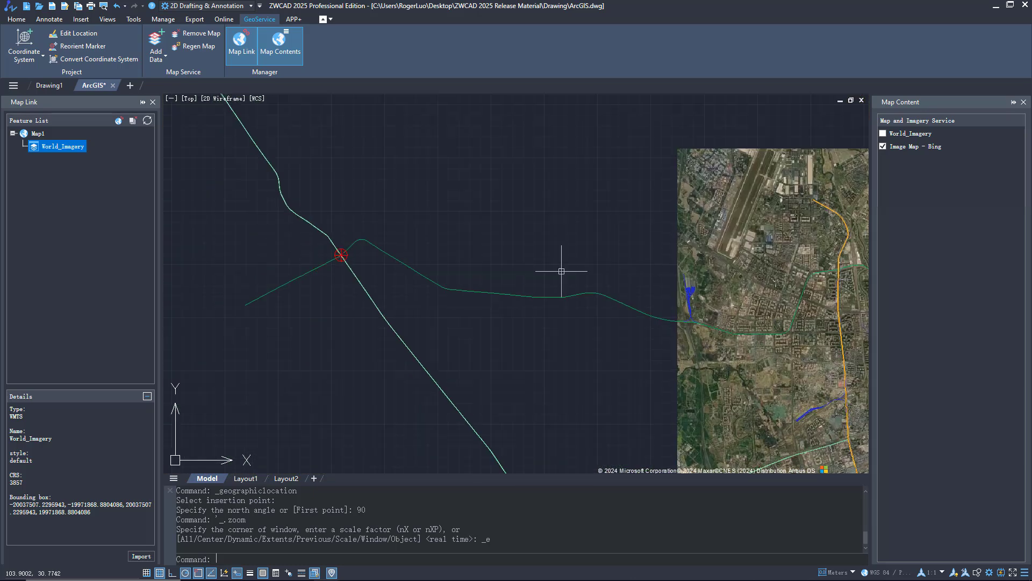
pyautogui.scroll(3, 332, 257)
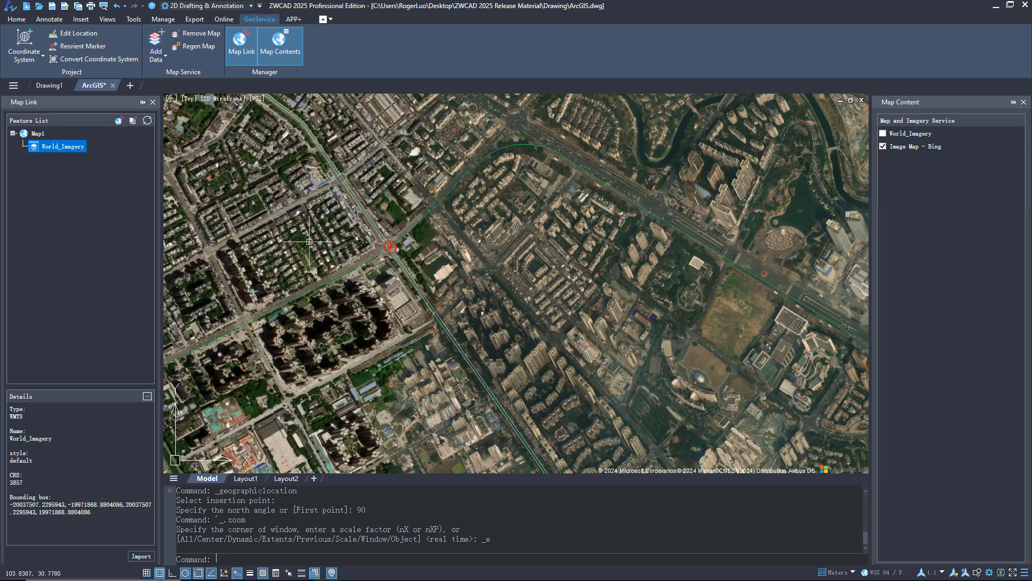
pyautogui.scroll(-3, 310, 242)
pyautogui.scroll(-3, 308, 241)
pyautogui.scroll(-2, 309, 242)
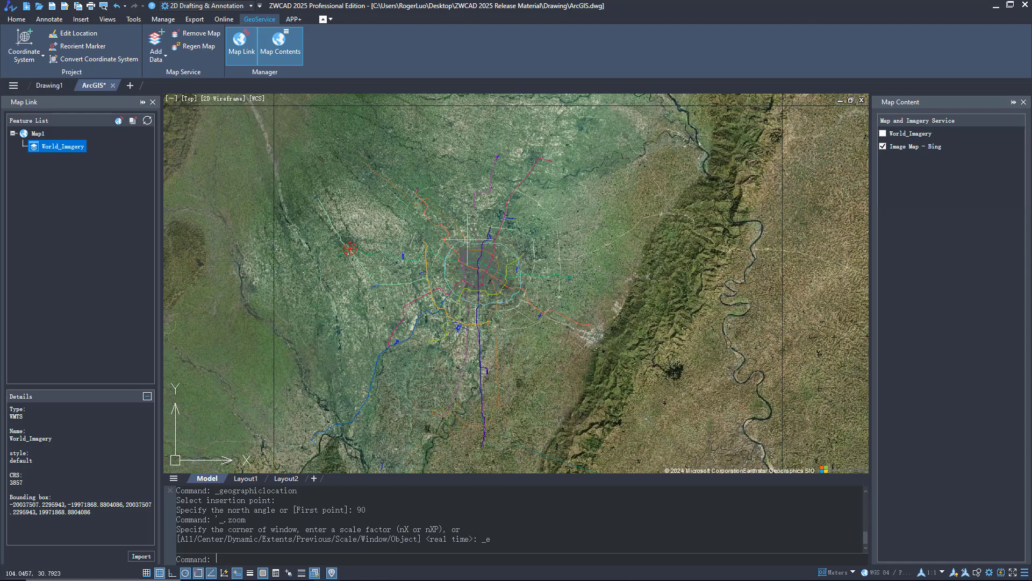
# Area-snap the Image Map - Bing layer over a rectangle enclosing the metro network
pyautogui.click(938, 150)
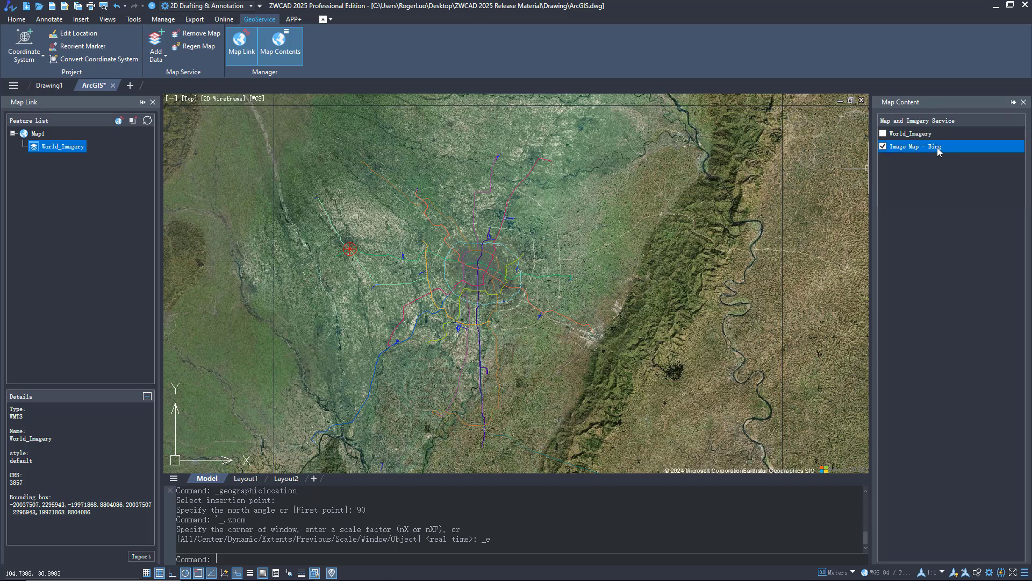
pyautogui.rightClick(938, 149)
pyautogui.click(970, 167)
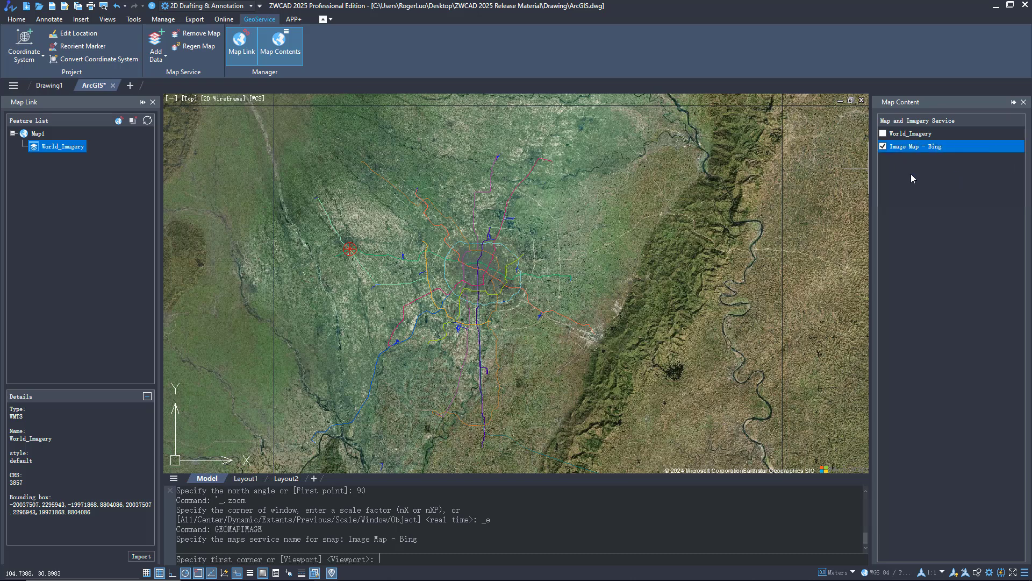
pyautogui.click(303, 152)
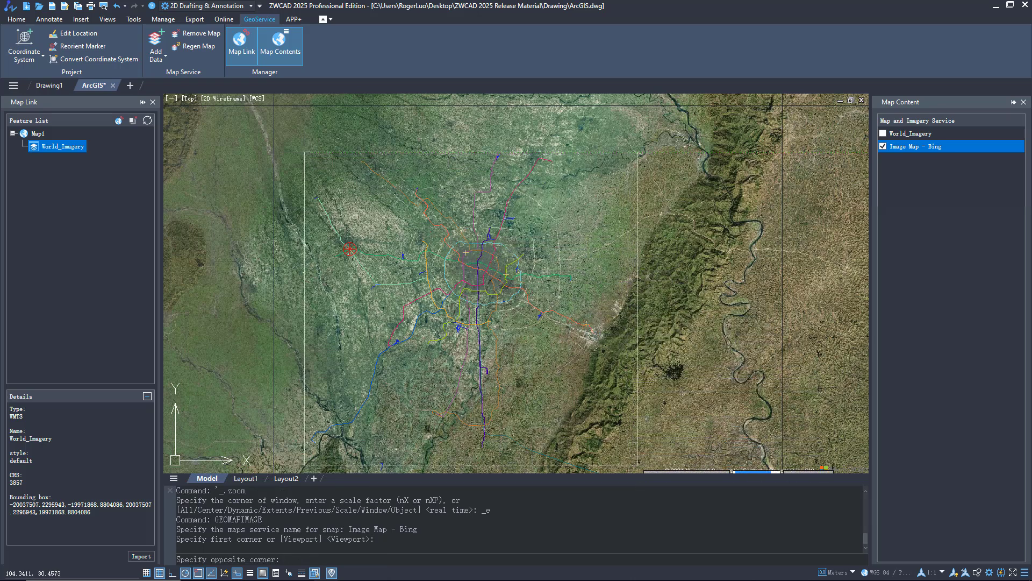
pyautogui.click(639, 467)
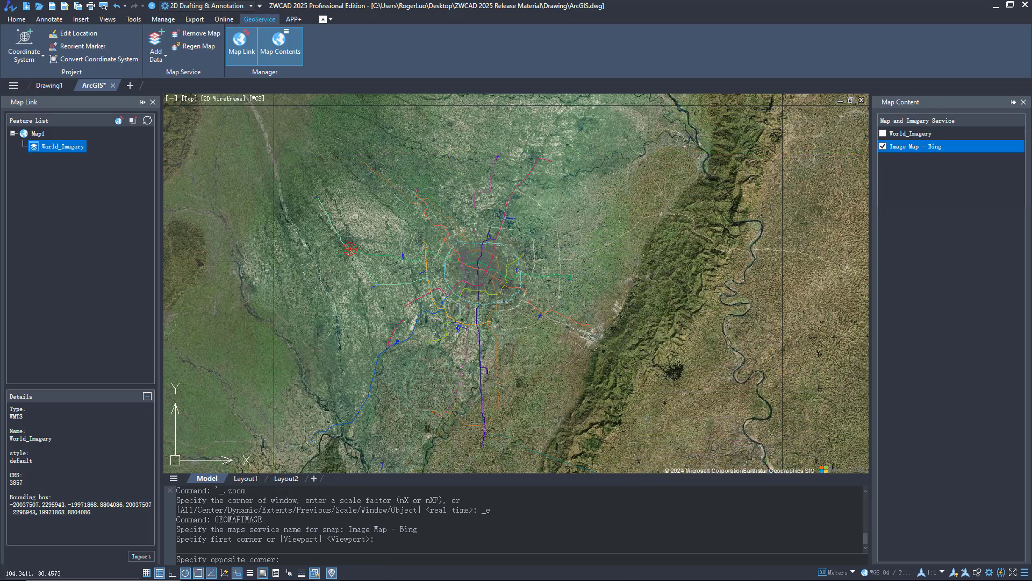
pyautogui.rightClick(640, 461)
pyautogui.moveTo(673, 344)
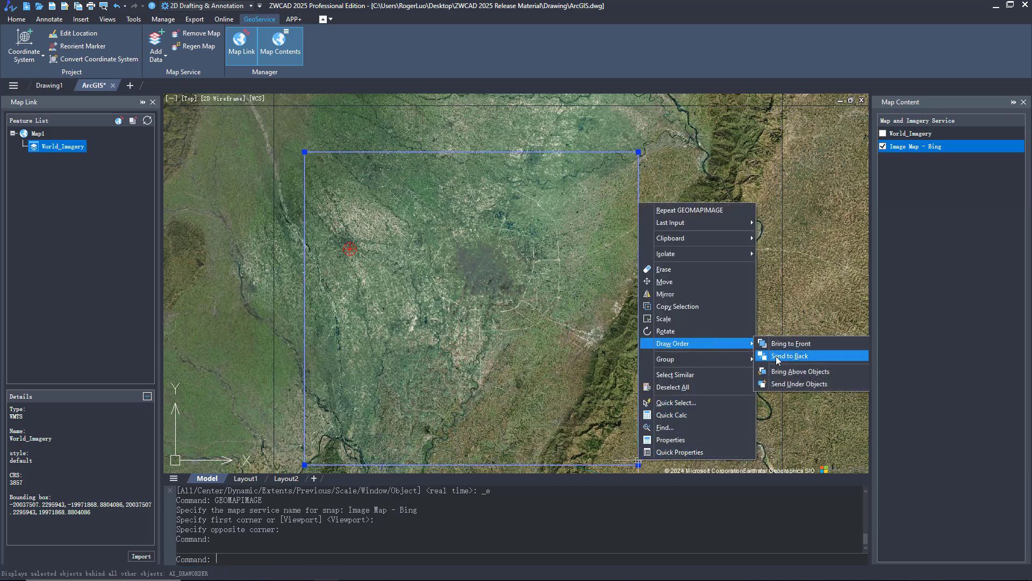
# Send the captured Bing image to the back and hide the live Image Map - Bing layer
pyautogui.click(777, 356)
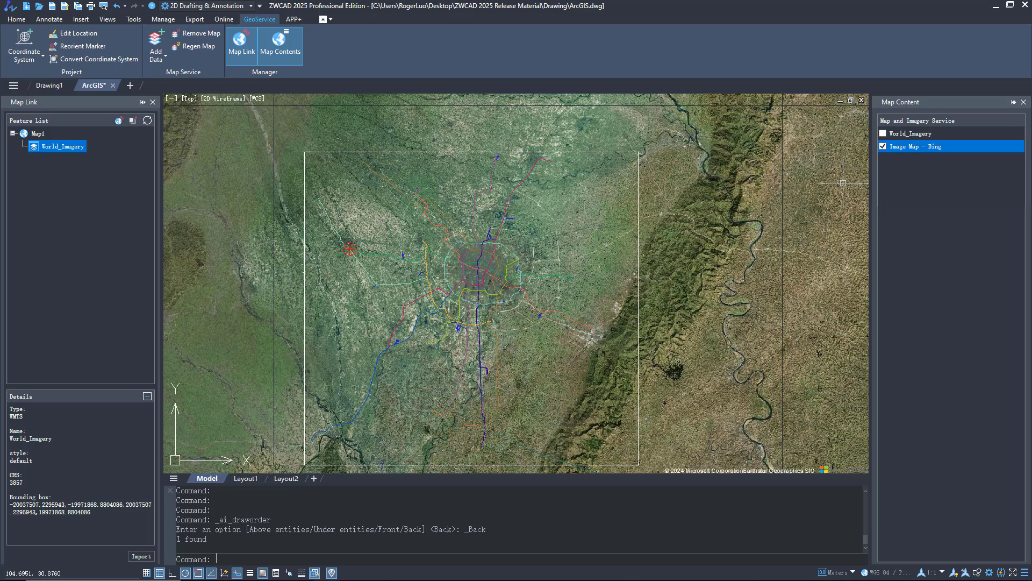
pyautogui.click(882, 147)
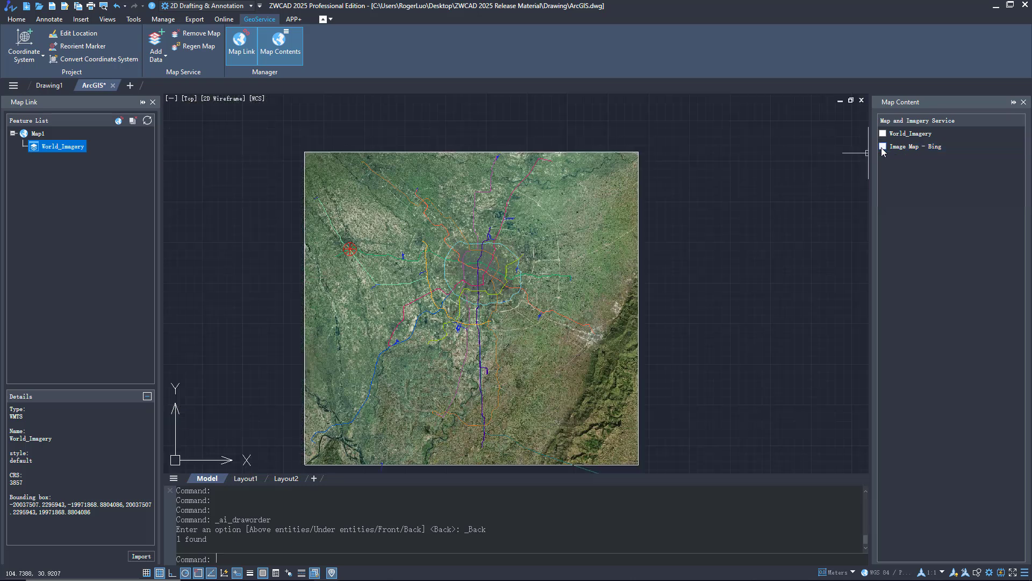